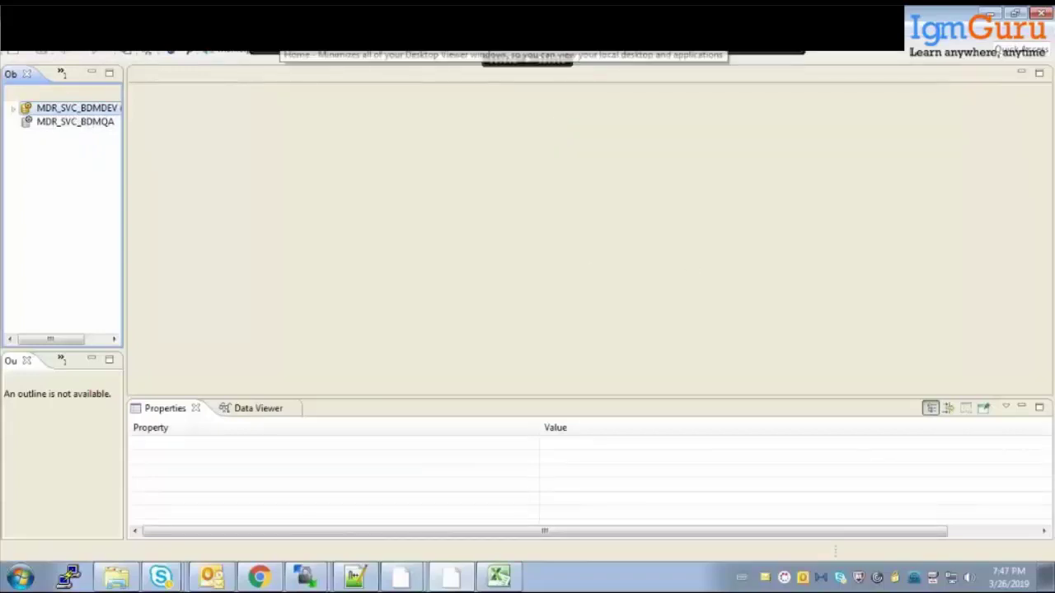
click(494, 59)
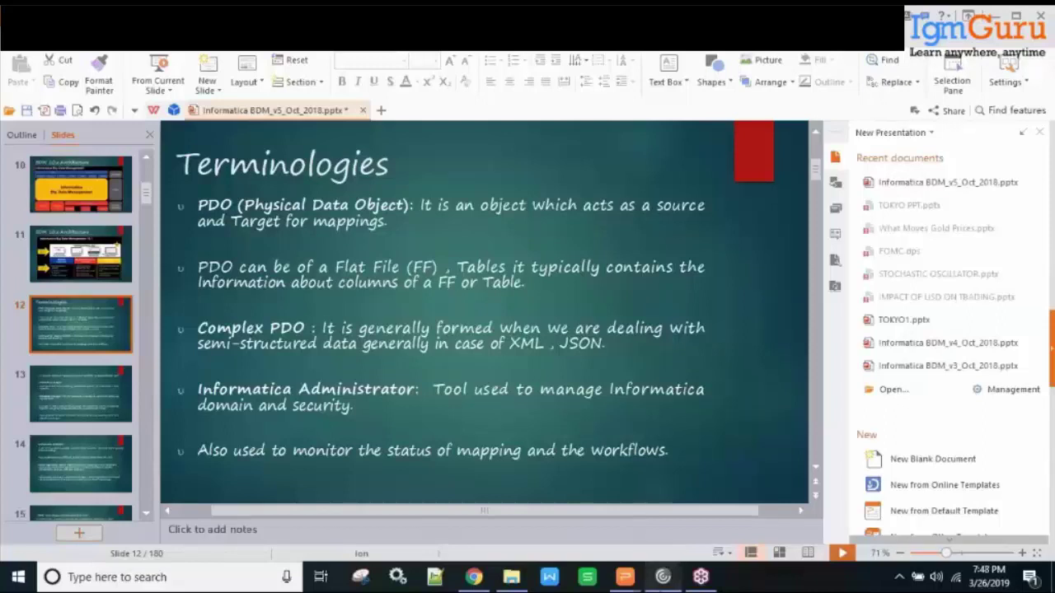
click(662, 577)
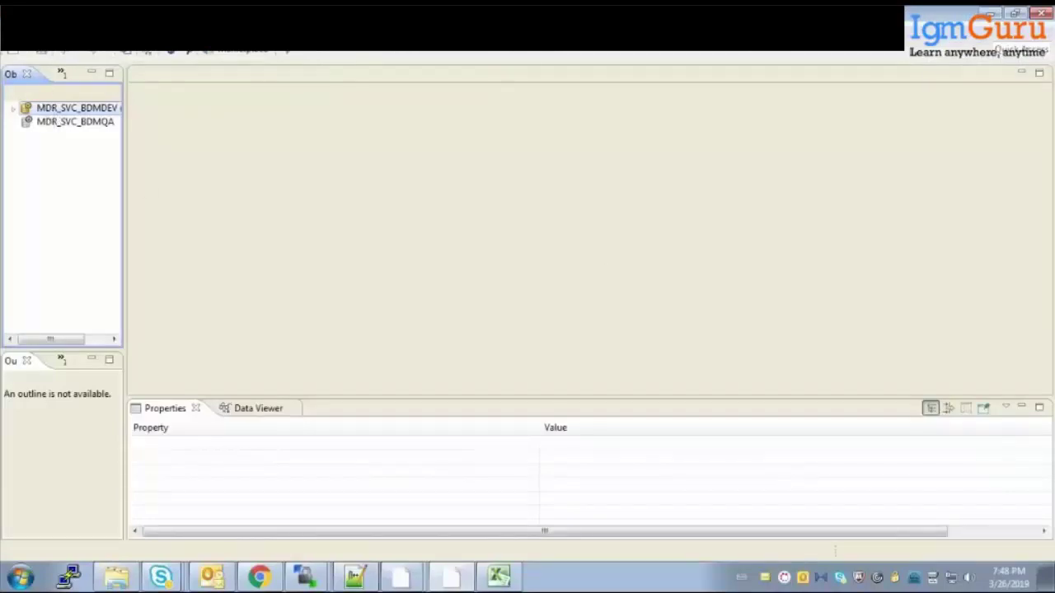
key(alt+f)
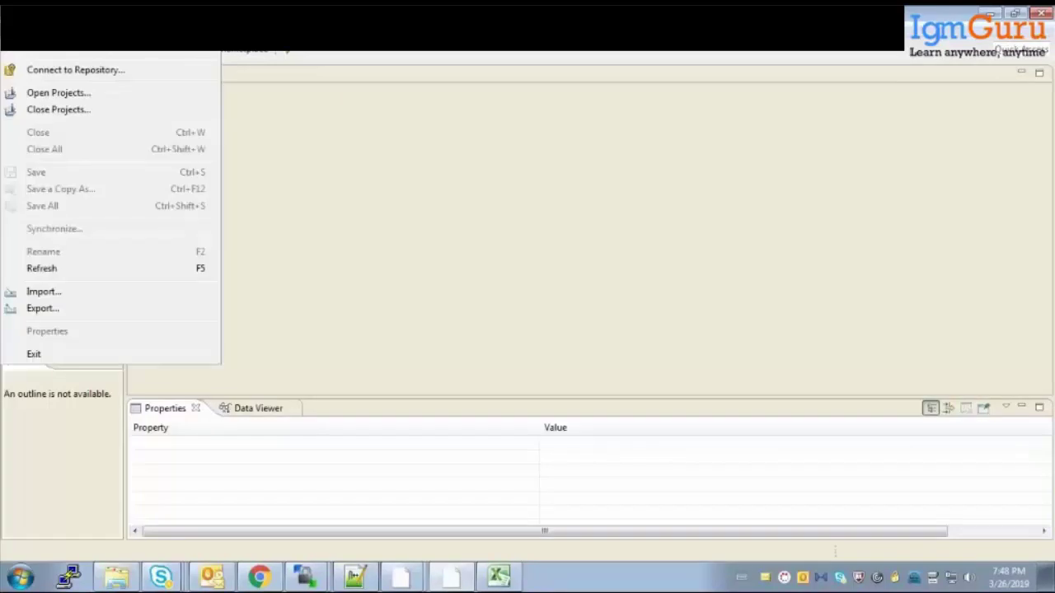
key(Escape)
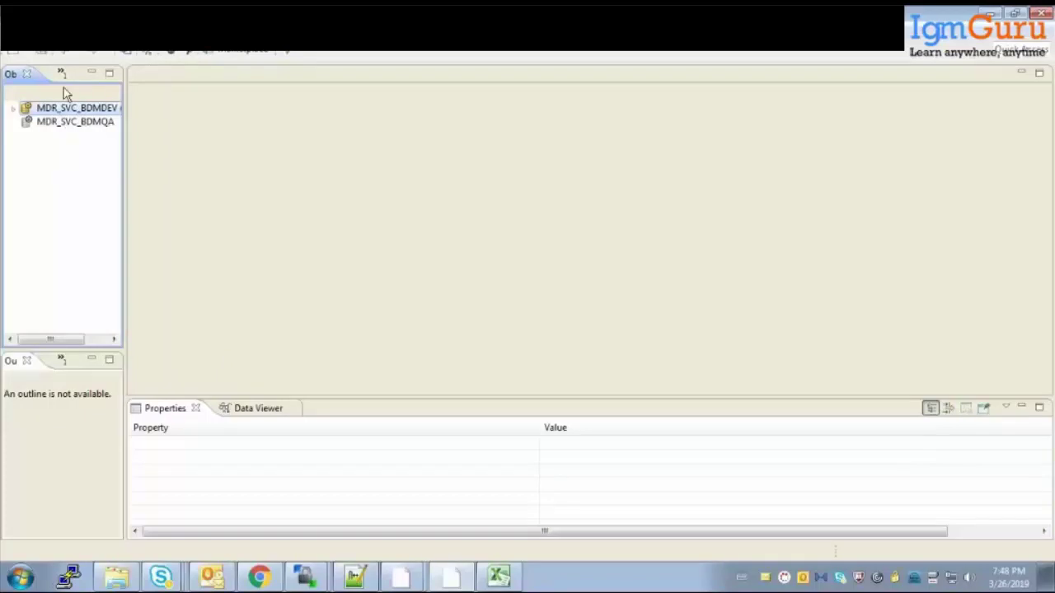
Open the domain configuration from the Connect to Repository dialog and start adding a domain
click(23, 52)
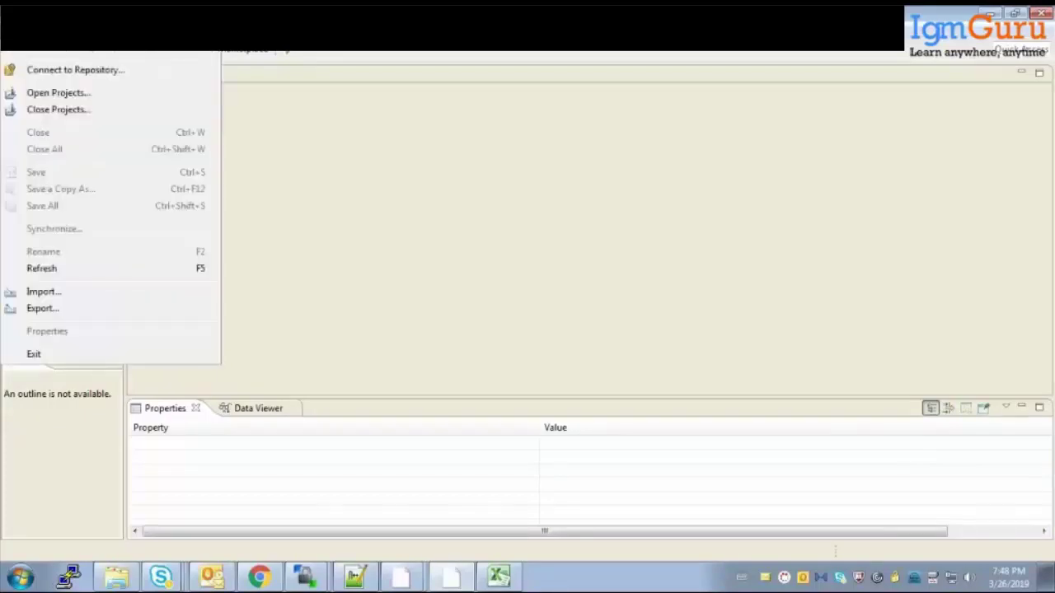
click(77, 75)
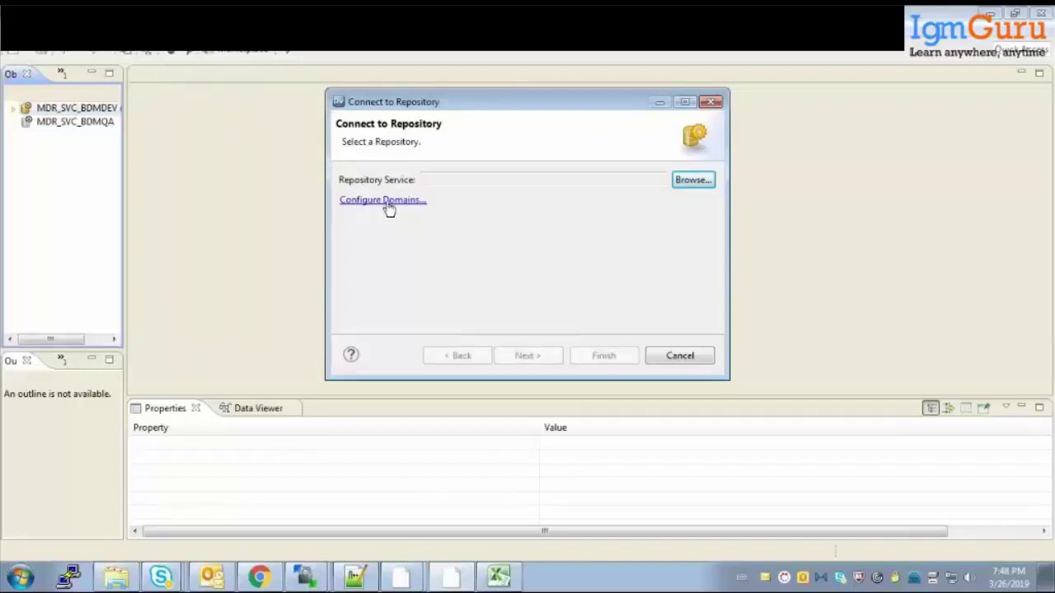
click(384, 202)
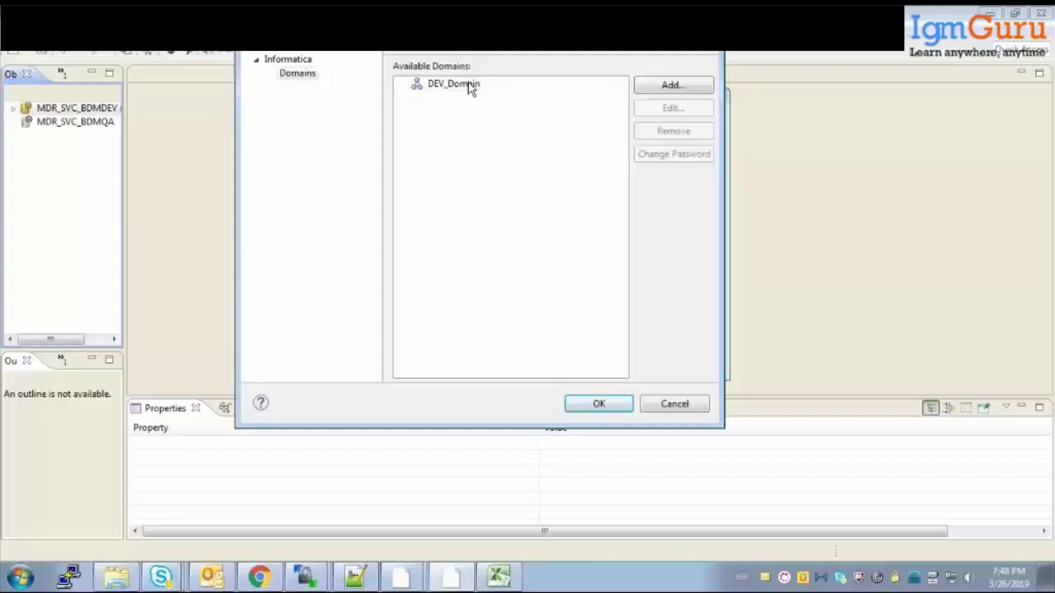
click(684, 86)
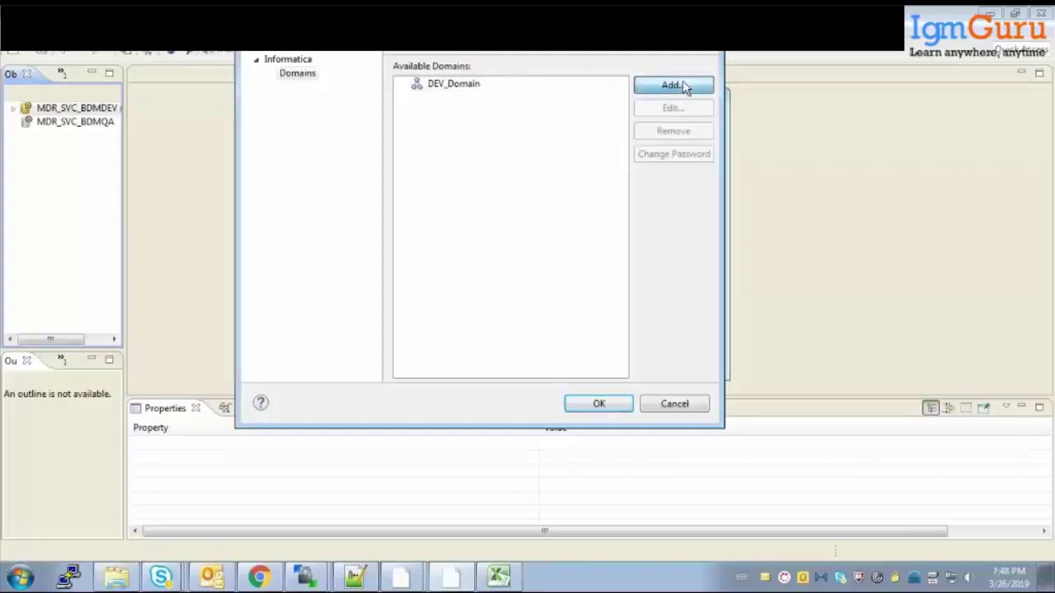
Examine the name, host name and port number fields for a new domain, and cancel out of the domain configuration
drag(441, 43, 206, 135)
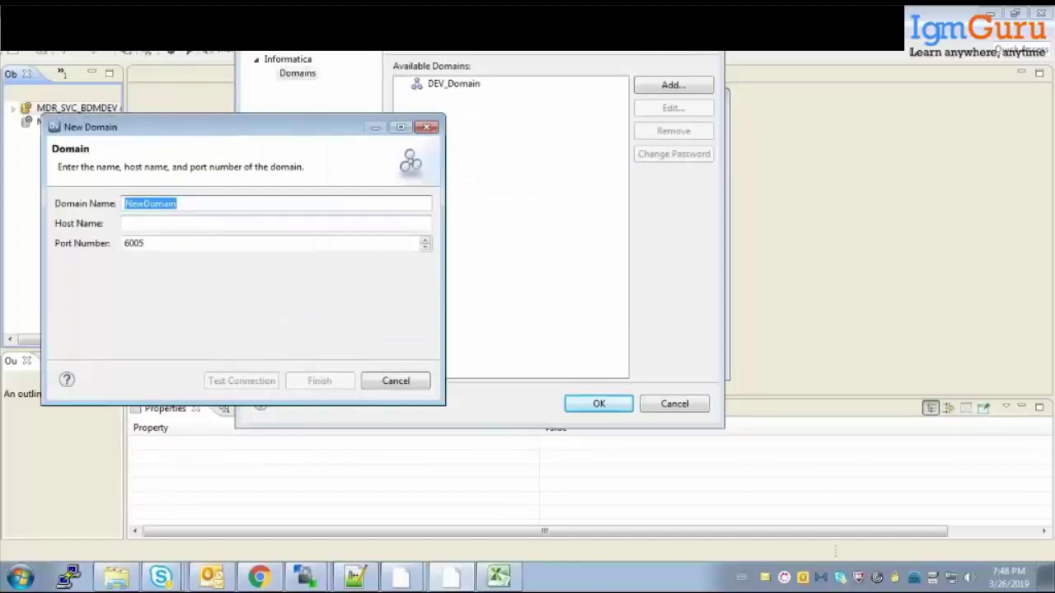
click(148, 225)
key(Tab)
key(End)
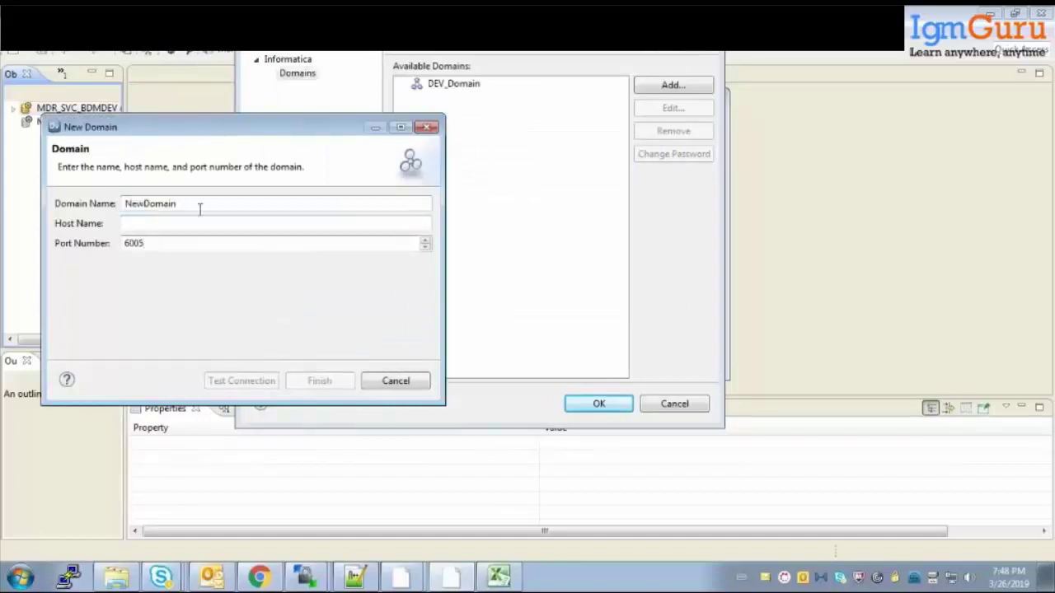
double_click(175, 203)
key(Tab)
key(Tab)
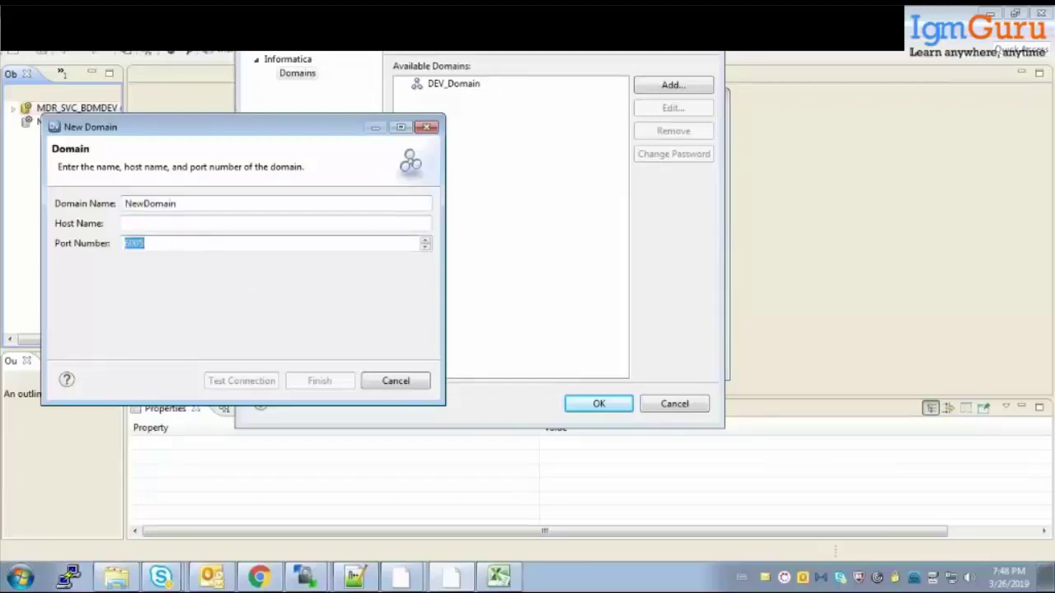
click(391, 380)
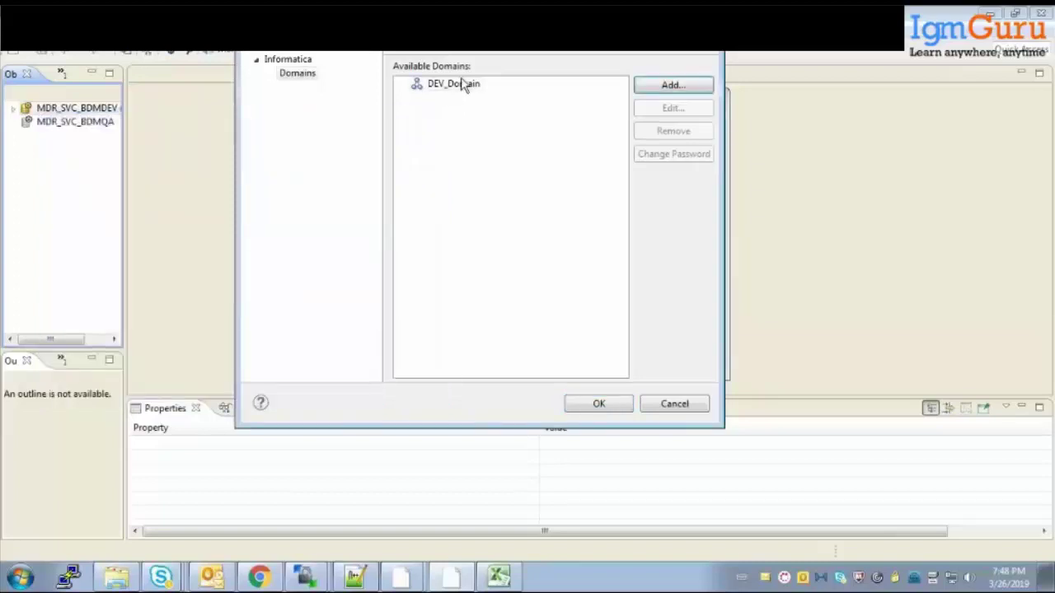
click(462, 84)
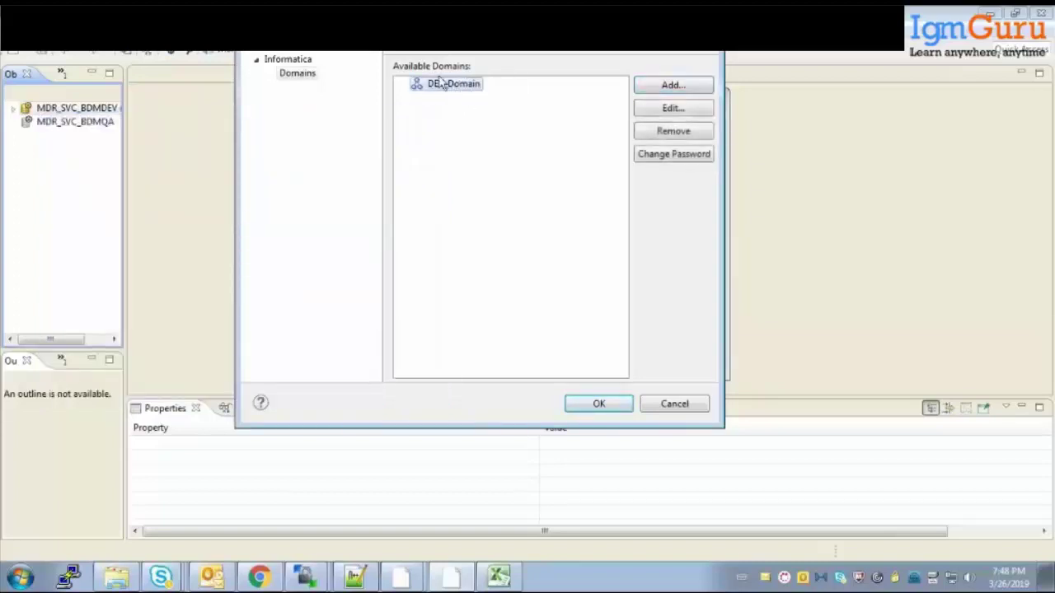
click(673, 408)
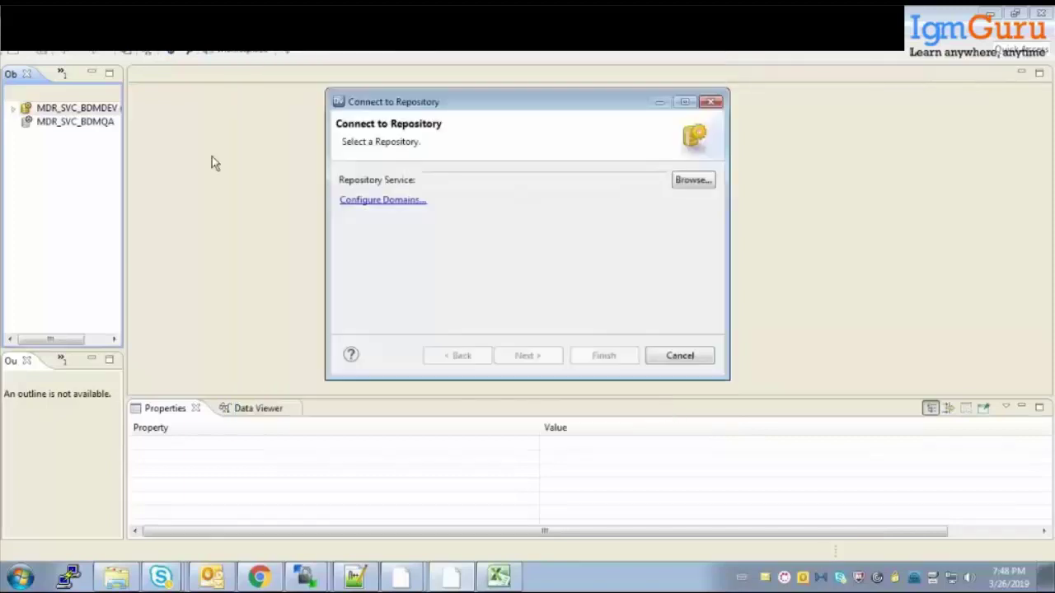
Examine the repository services available under DEV_Domain and cancel the repository connection
click(683, 185)
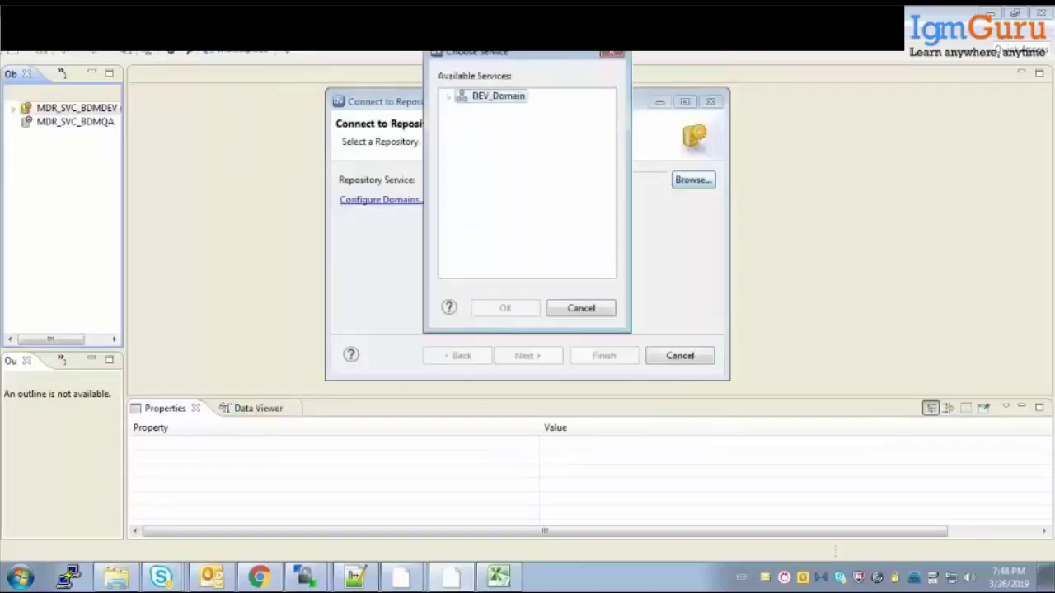
click(448, 96)
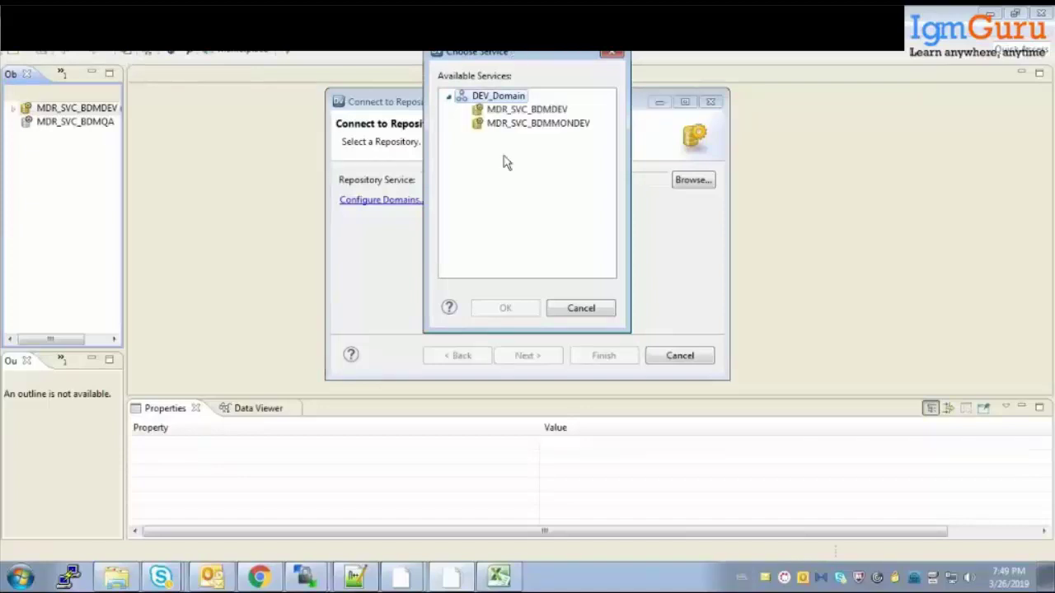
click(528, 111)
click(589, 313)
click(655, 357)
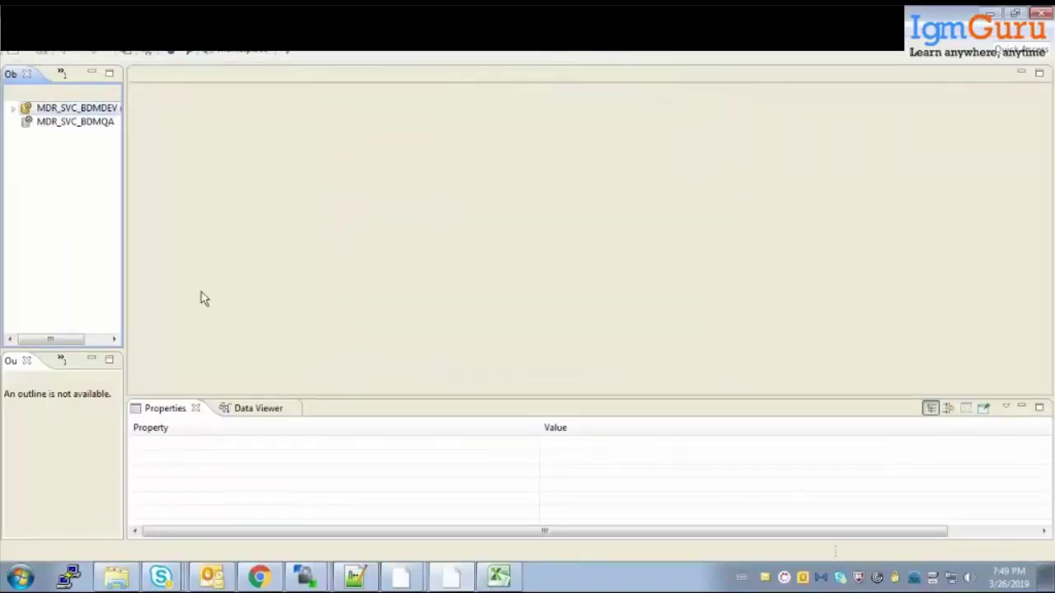
Start a new project in the MDR_SVC_BDMDEV repository and name it BDMDemo
right_click(72, 113)
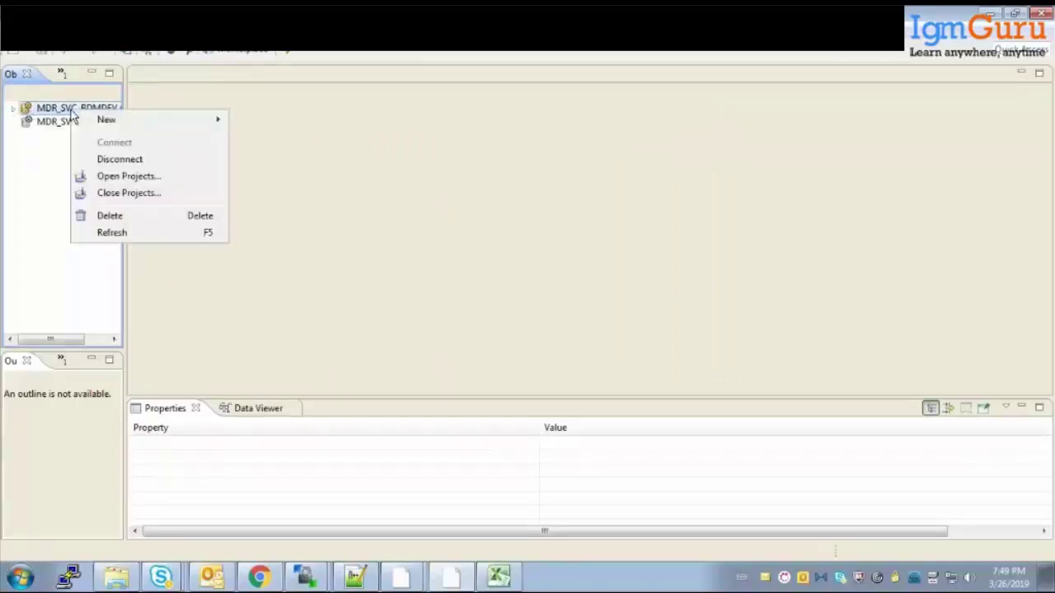
mouse_move(169, 121)
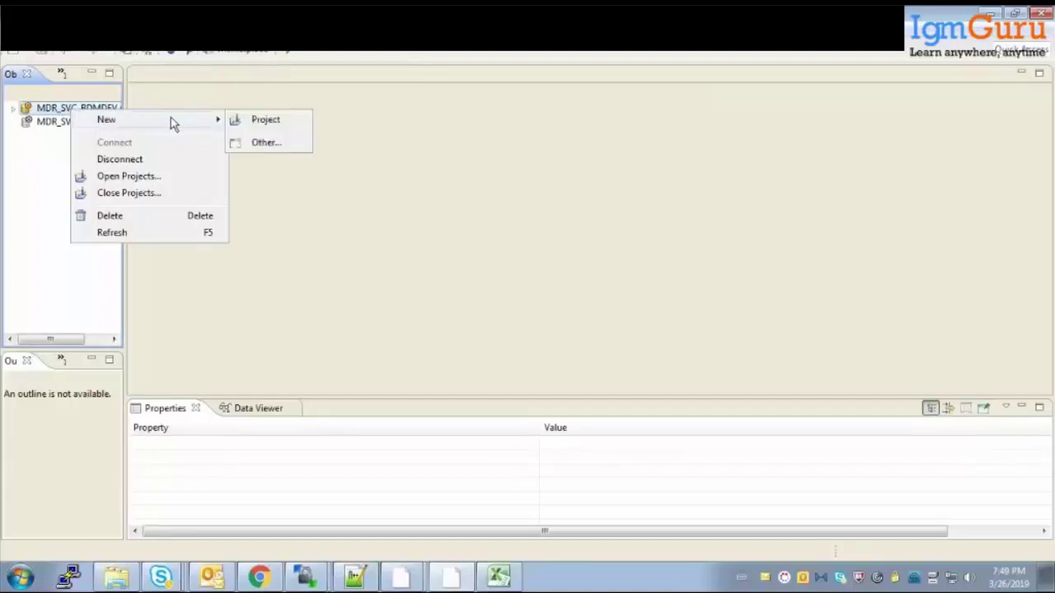
click(262, 120)
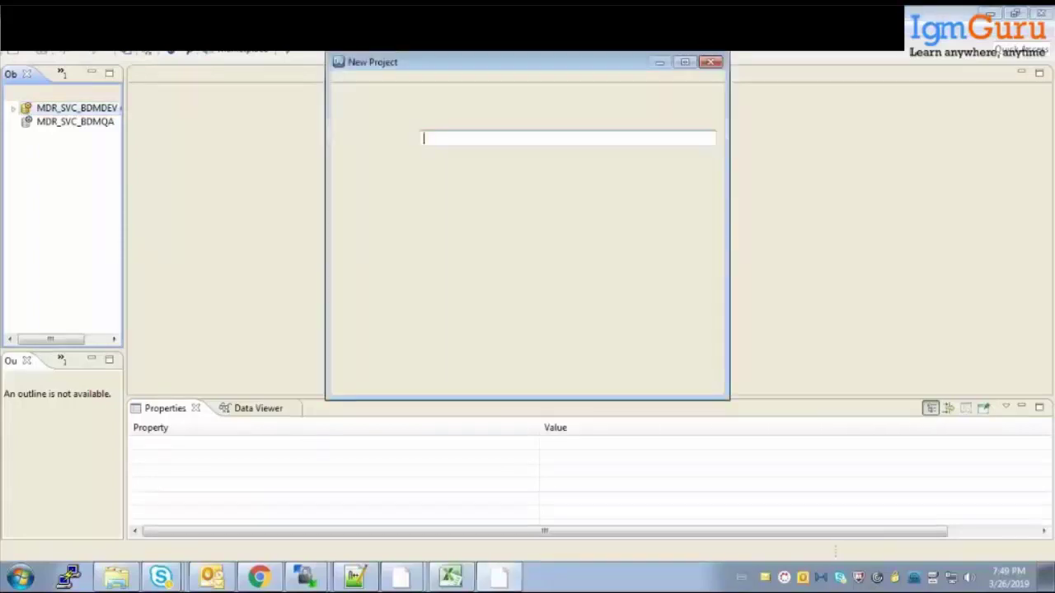
drag(523, 80, 506, 126)
click(466, 199)
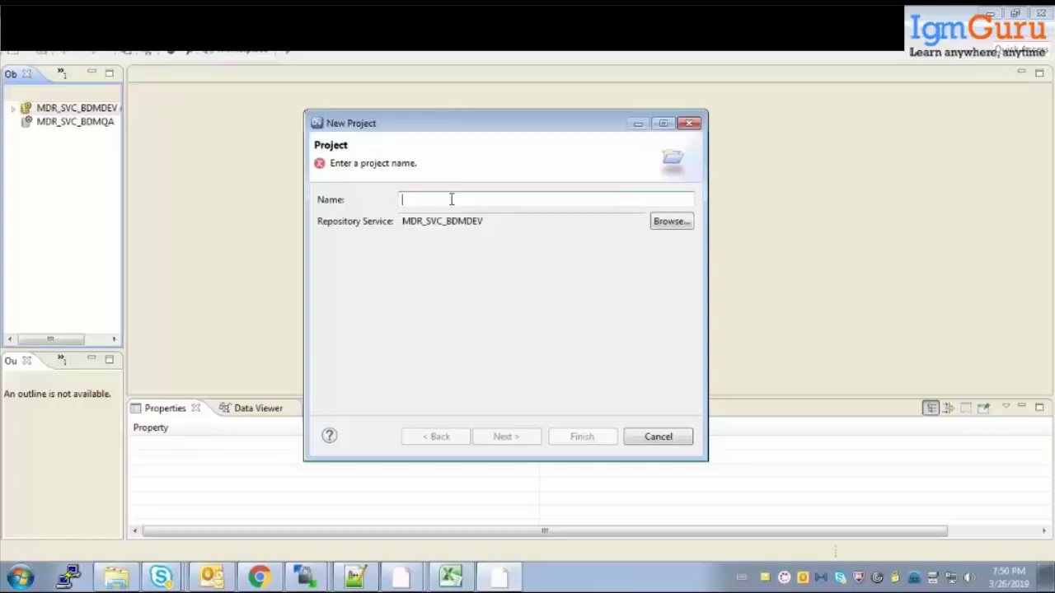
text(BDMDemo)
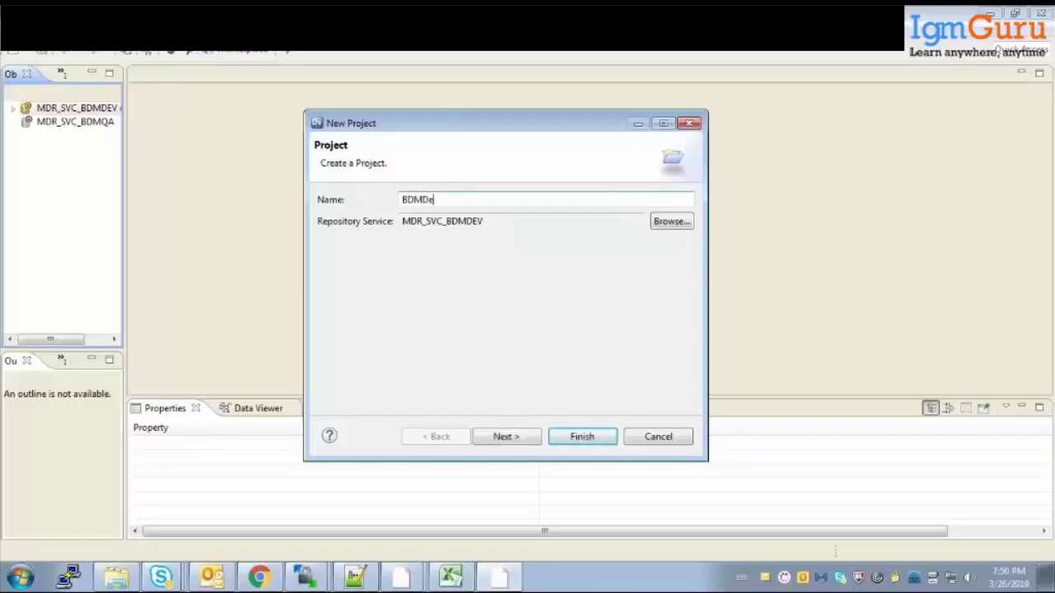
Keep the default Read, Write and Grant permissions for the project and finish creating it
click(506, 437)
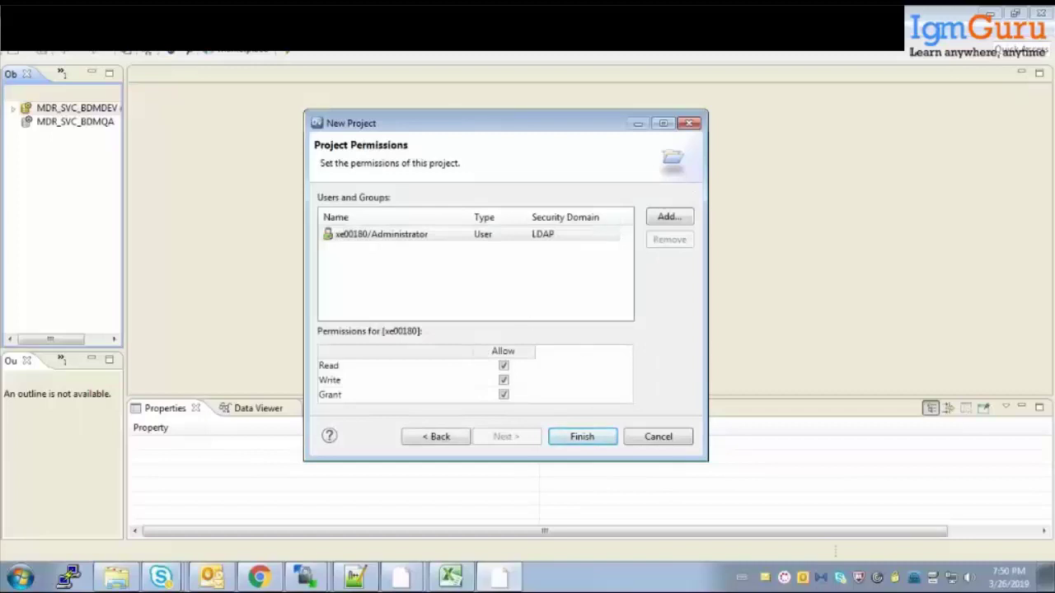
click(594, 441)
click(577, 438)
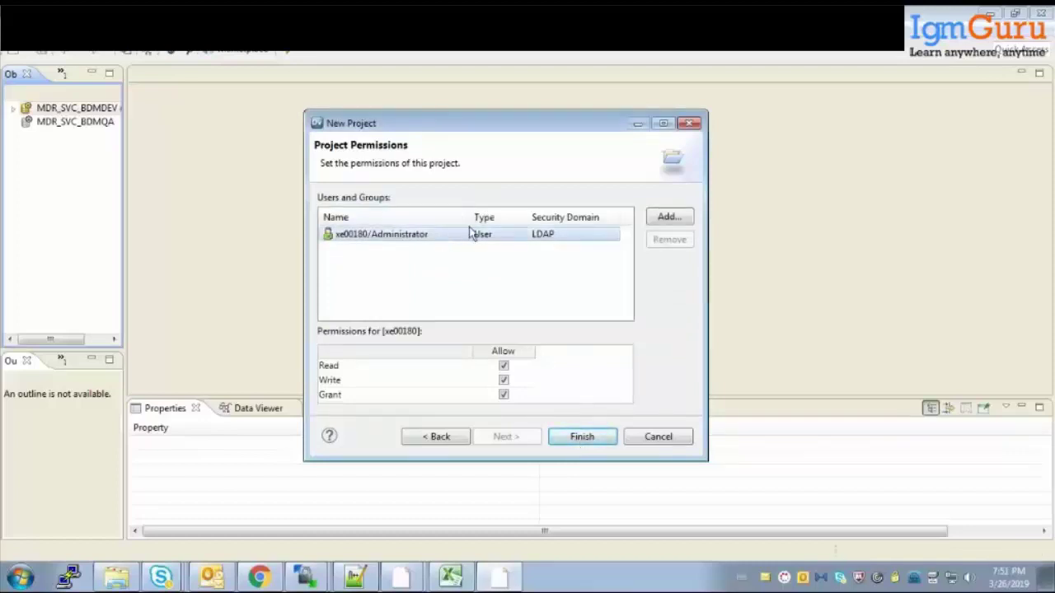
click(577, 437)
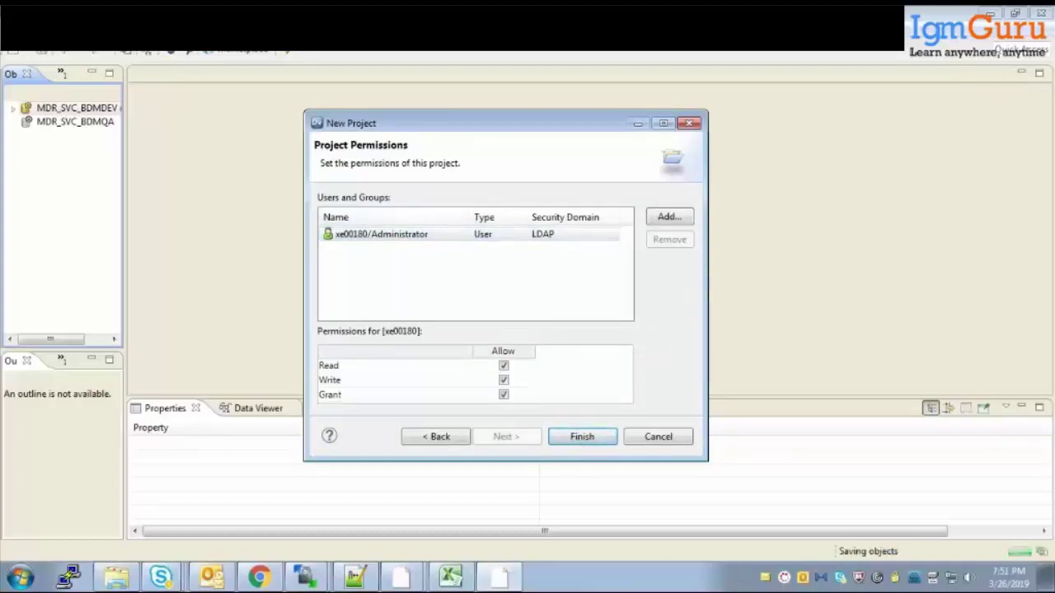
click(584, 441)
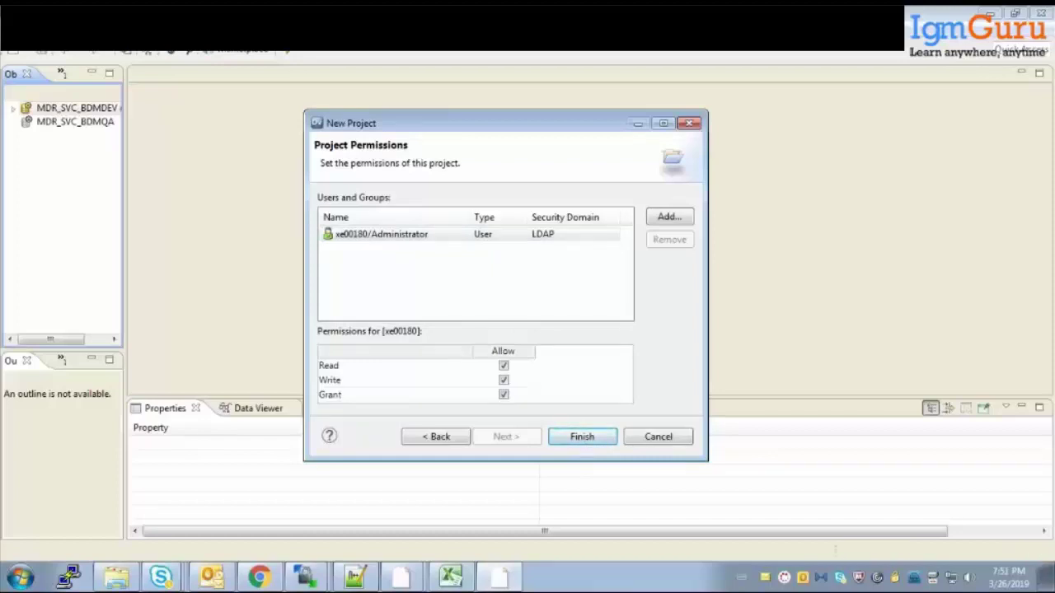
click(690, 124)
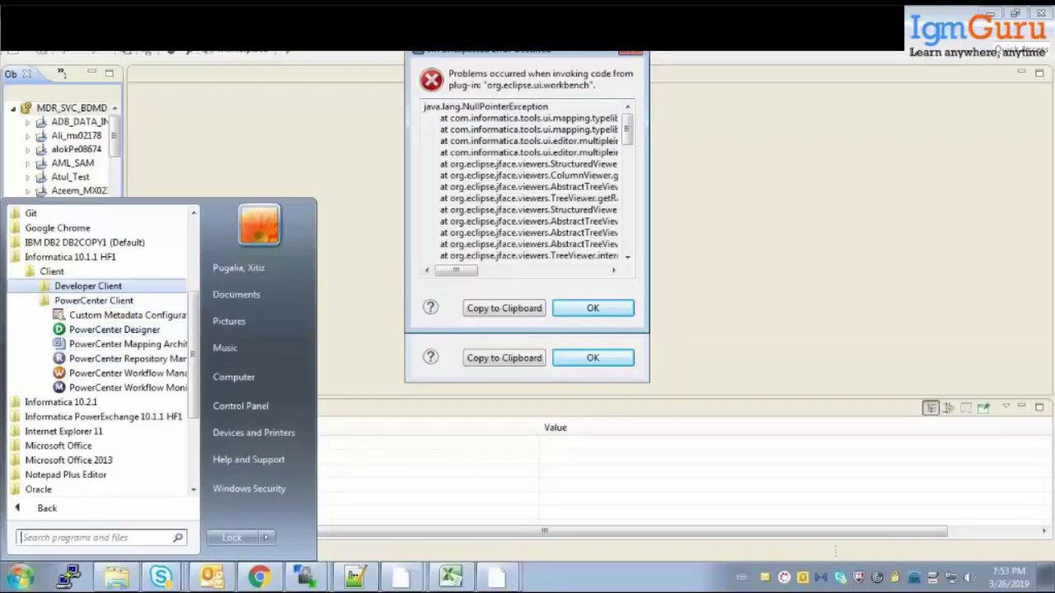
Locate the Informatica Developer launcher among the Informatica 10.1.1 HF1 client programs, and dismiss the open error dialogs
click(91, 288)
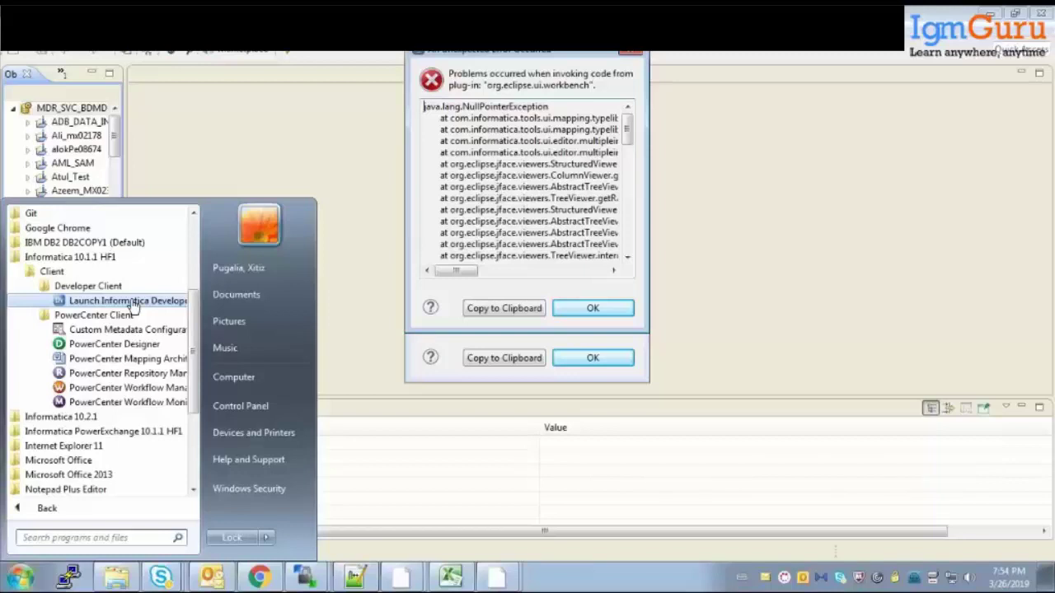
click(441, 219)
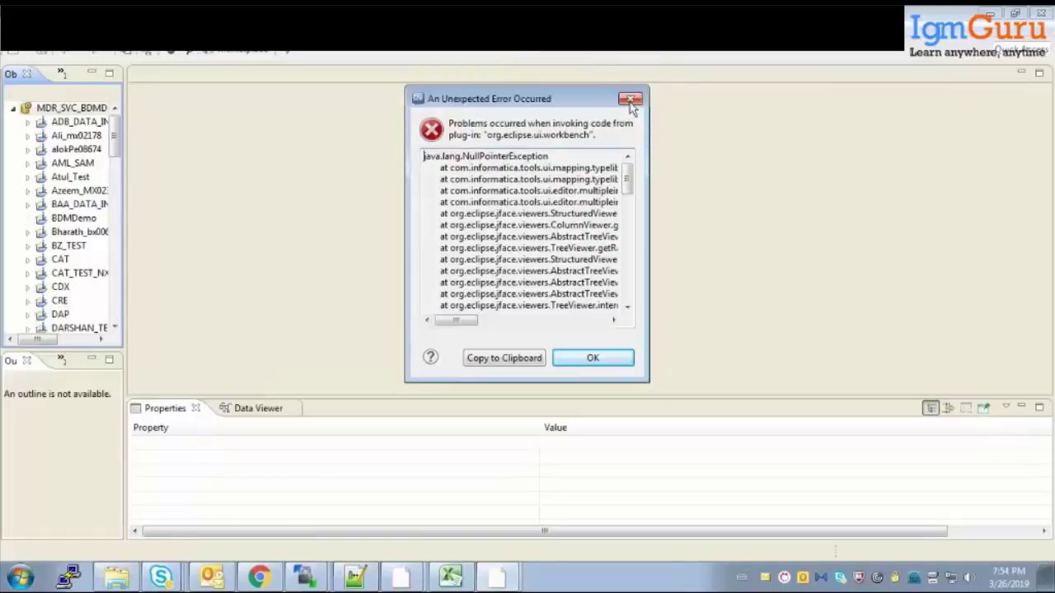
click(632, 97)
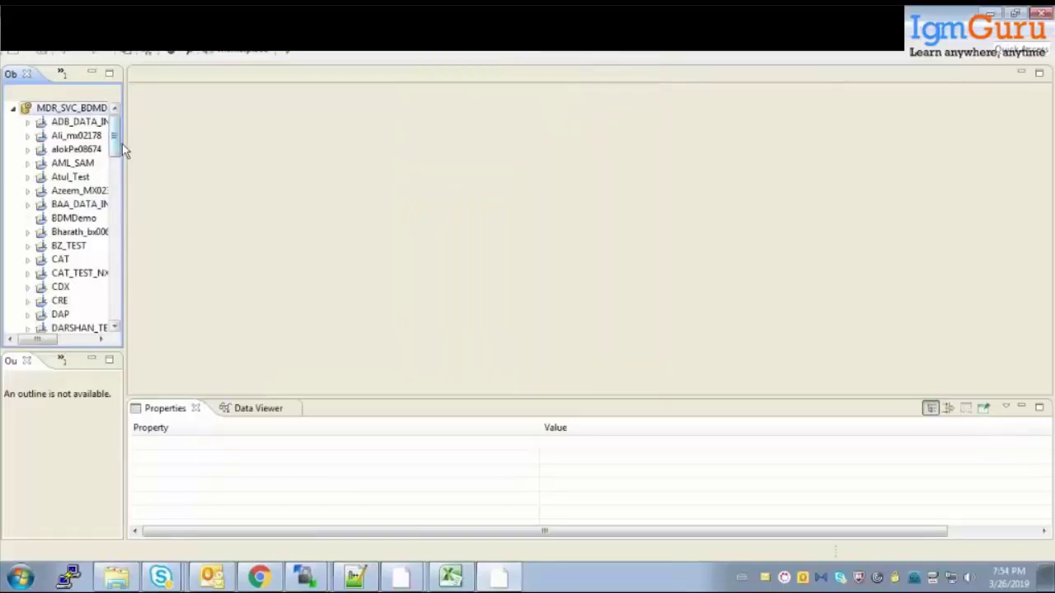
Widen the object explorer, expand the Mappings under CAT_NM in the CAT project, and show the available actions for the first mapping
drag(126, 154, 176, 153)
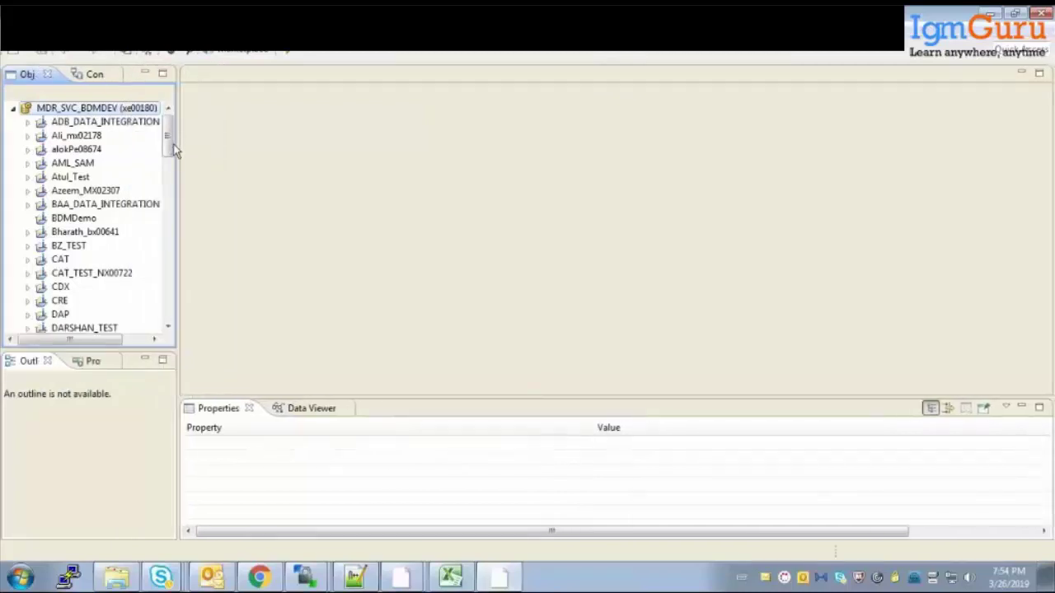
click(27, 259)
click(43, 273)
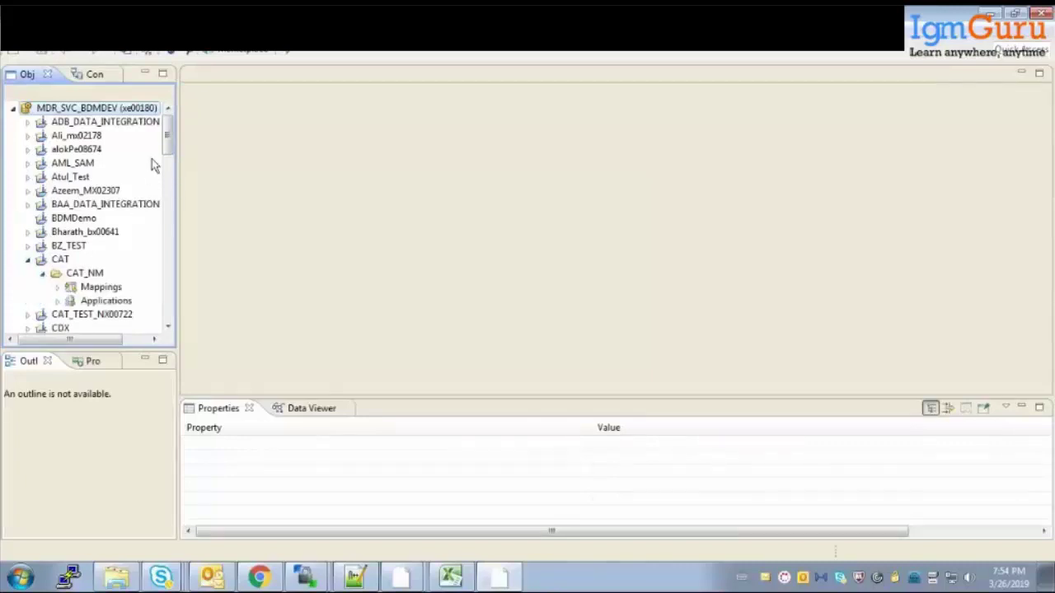
click(57, 287)
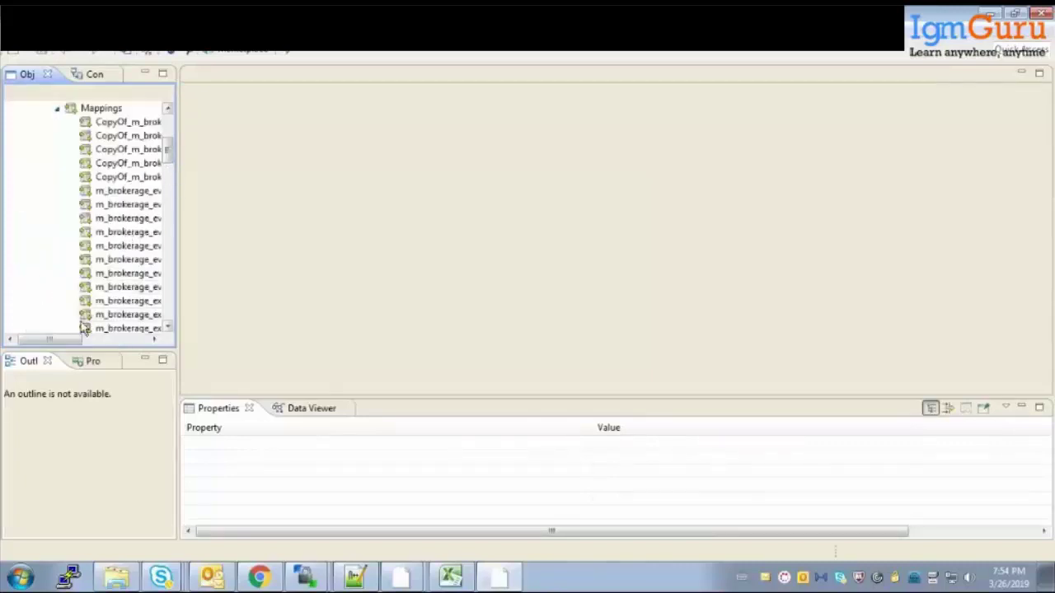
drag(52, 338, 96, 350)
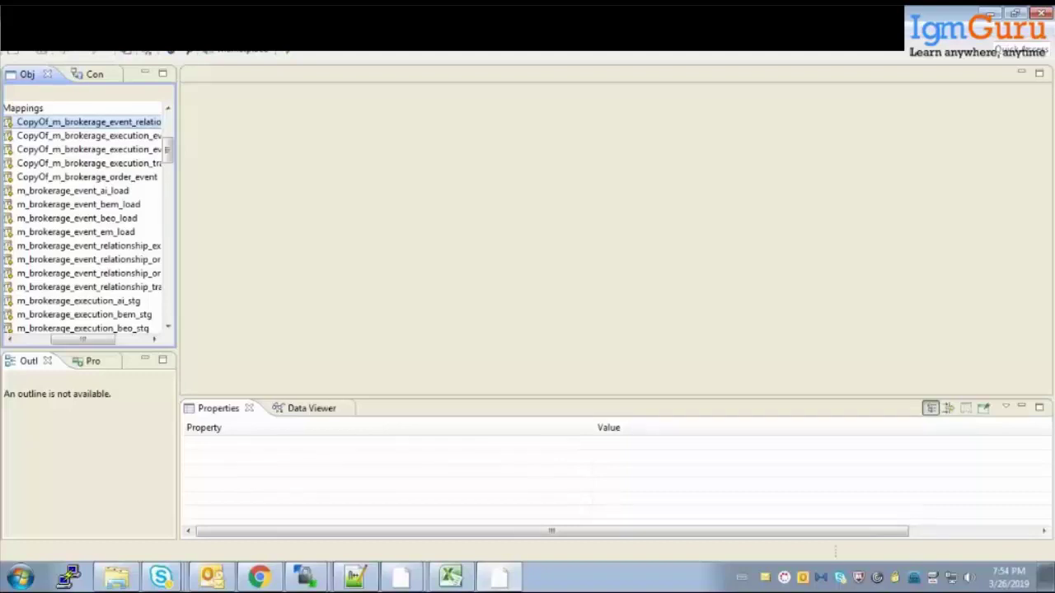
right_click(52, 122)
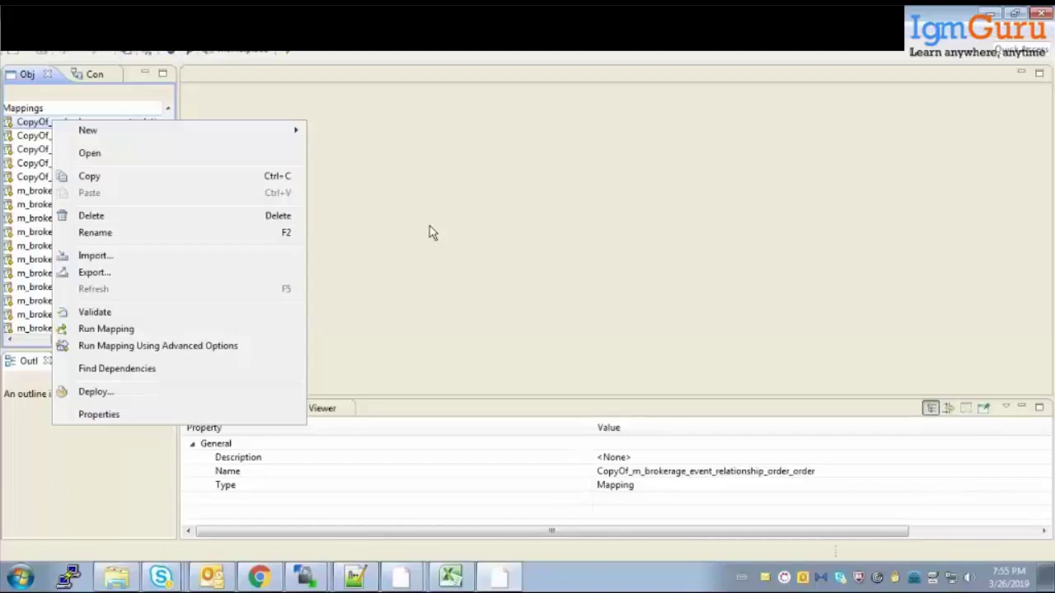
Dismiss the mapping's available actions and return to the start of the MDR_SVC_BDMDEV project list
click(517, 271)
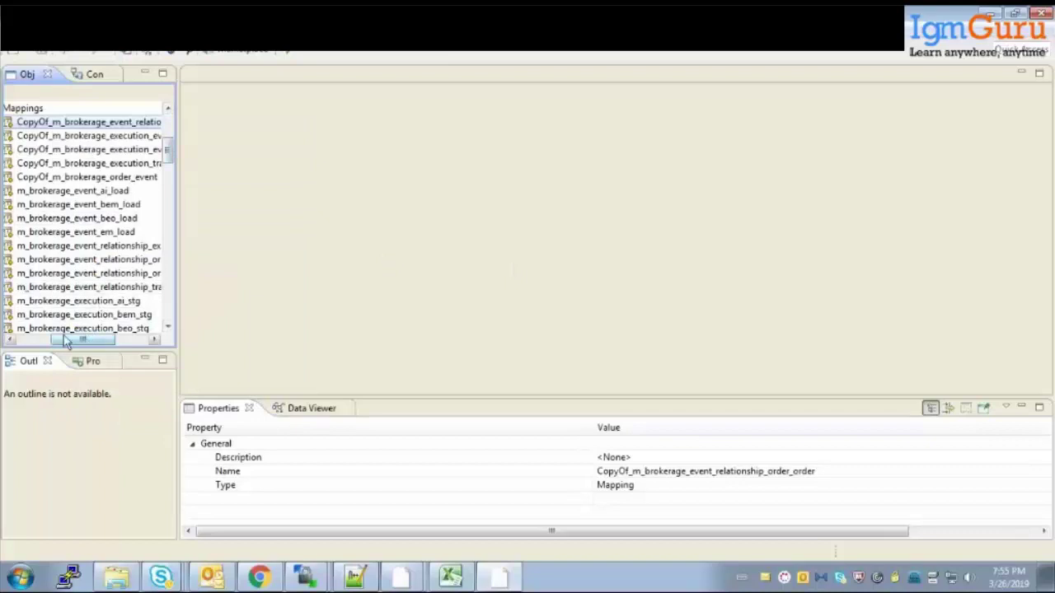
drag(66, 342, 33, 341)
drag(168, 146, 169, 132)
scroll(168, 131, up, 1)
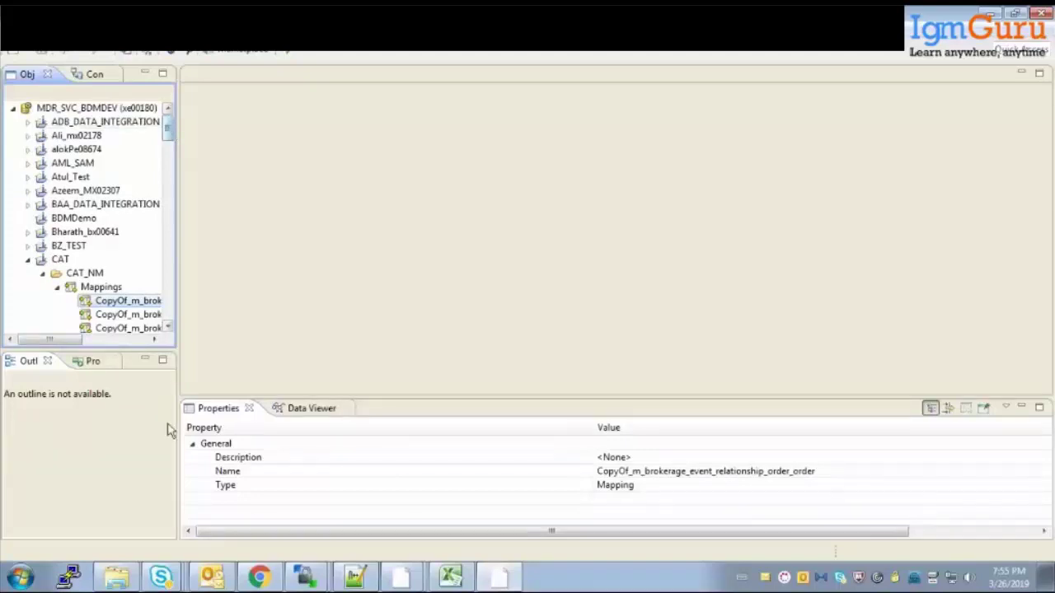
Switch to Chrome, open the Informatica Administrator login page from the DEV bookmarks in a new tab, and select the LDAP security domain
click(259, 577)
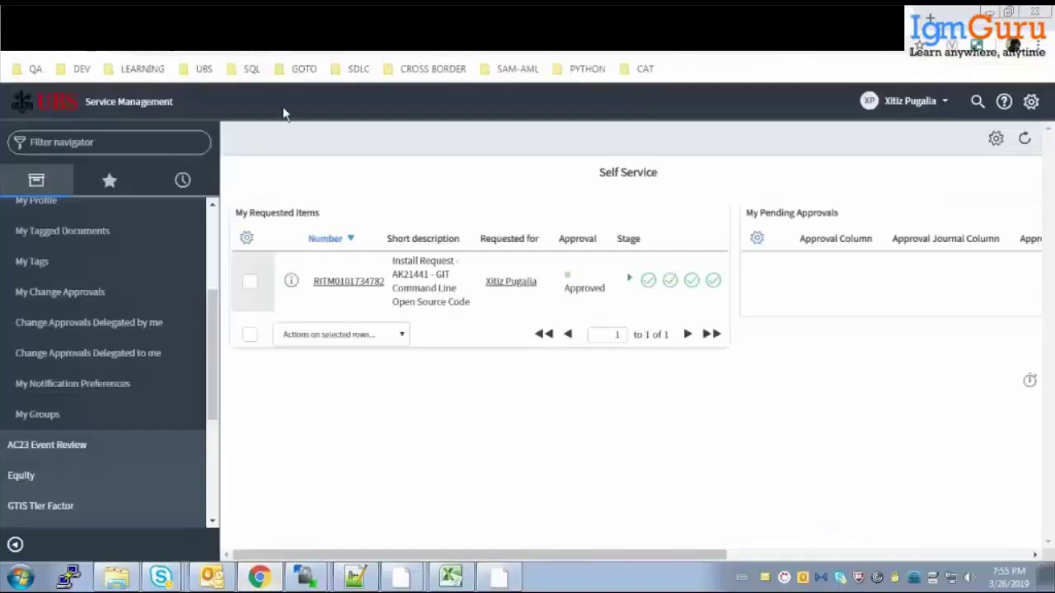
click(930, 18)
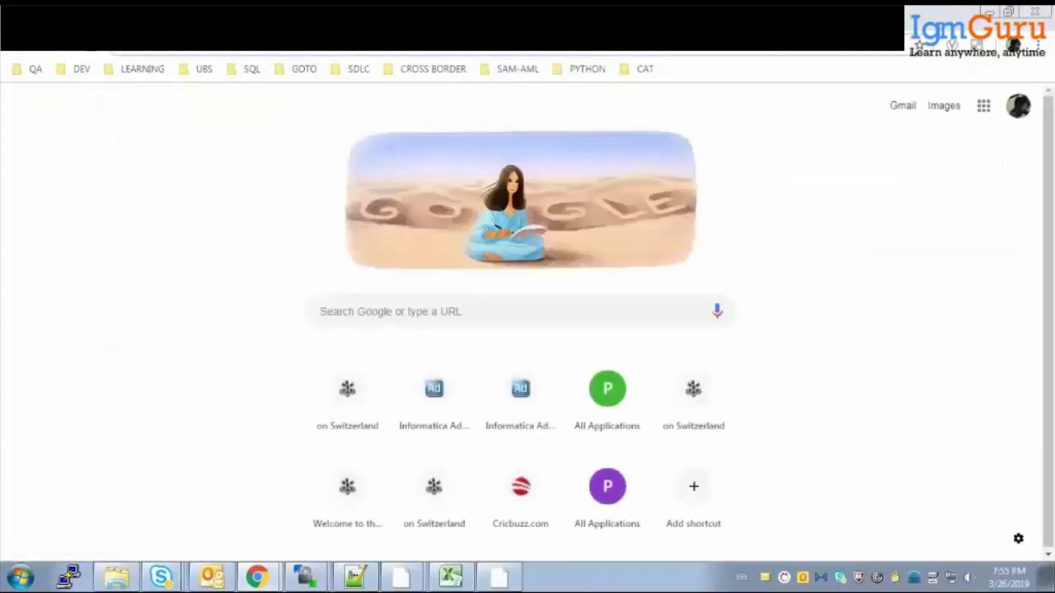
click(82, 70)
click(155, 93)
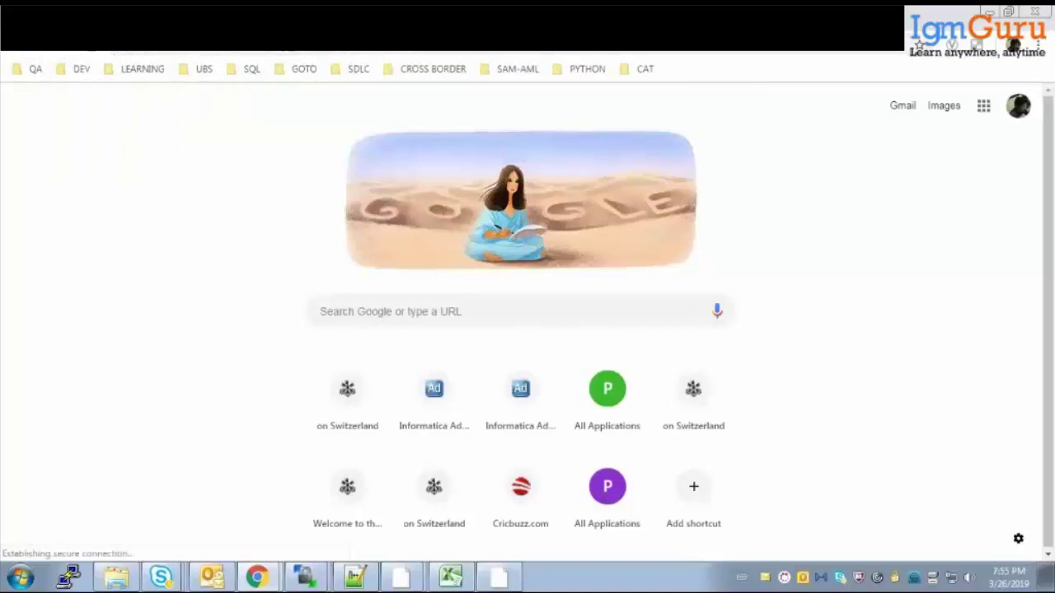
click(177, 239)
click(164, 291)
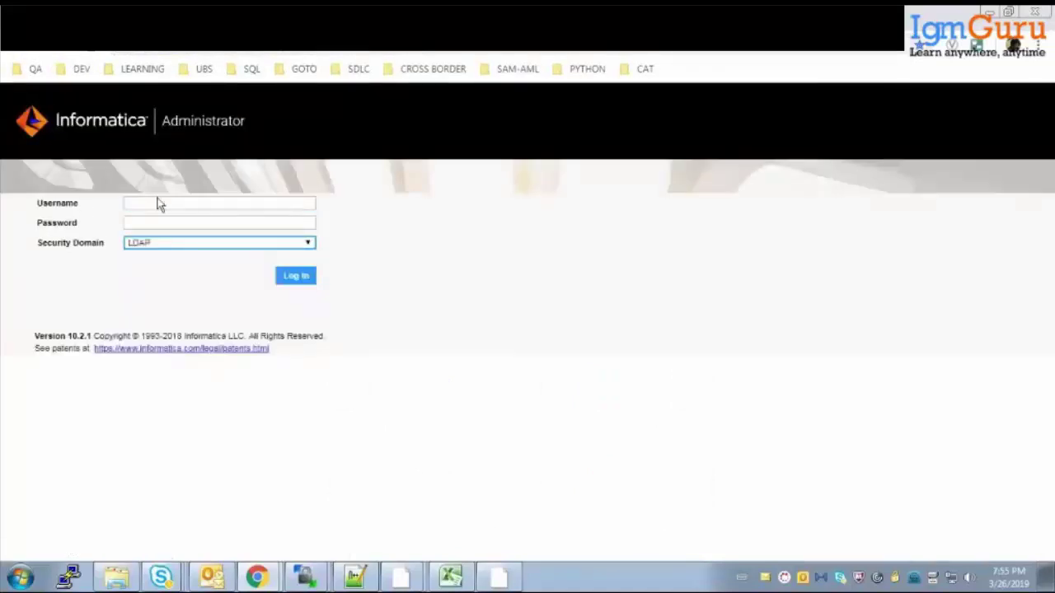
click(990, 13)
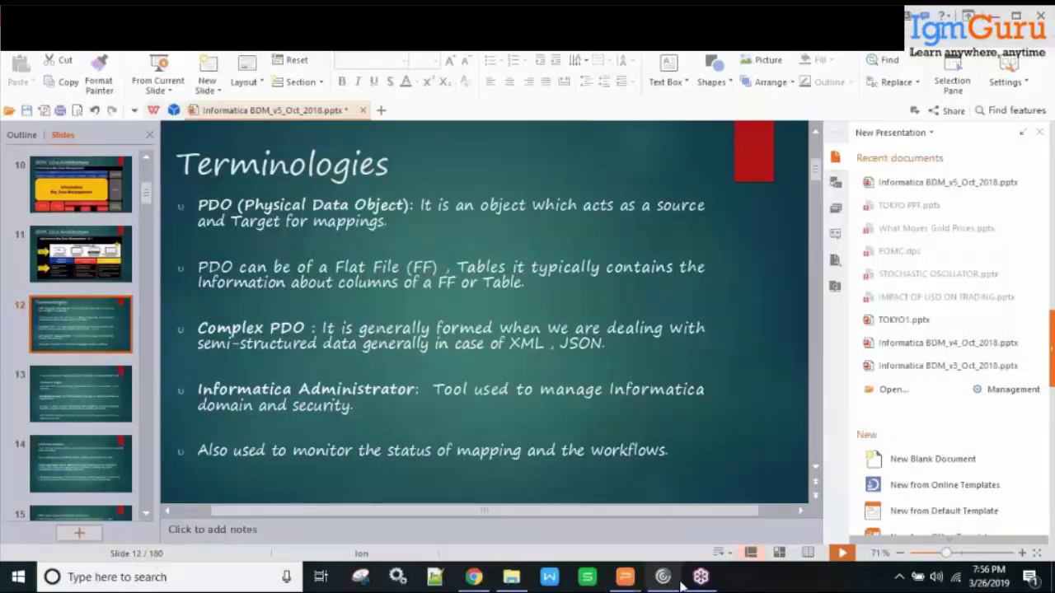
Switch to the Informatica BDM_v5_Oct_2018.pptx presentation and advance from the Terminologies slide to the Sample Mapping slide
mouse_move(625, 577)
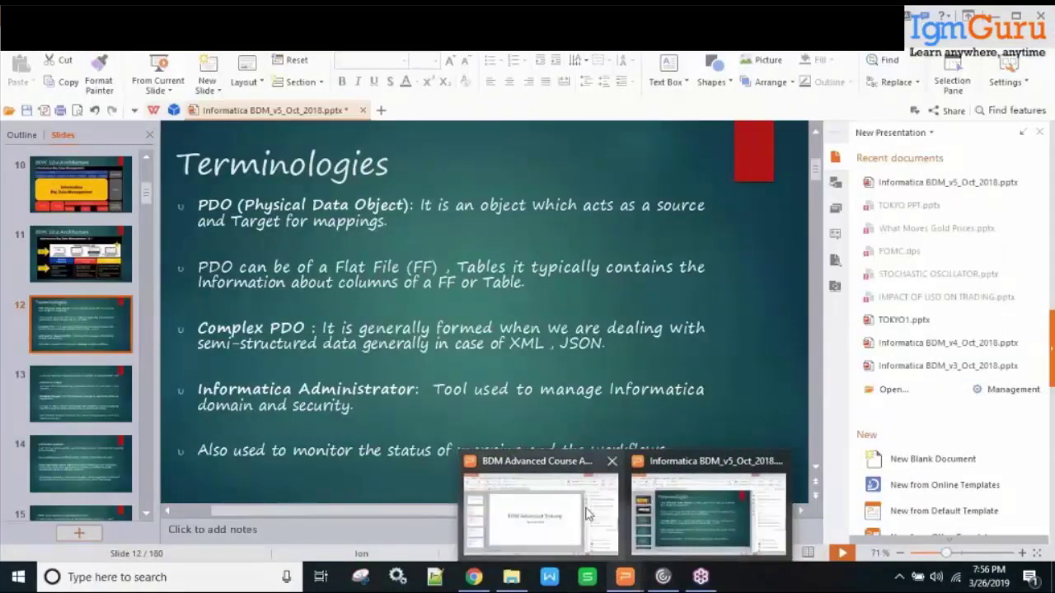
click(677, 521)
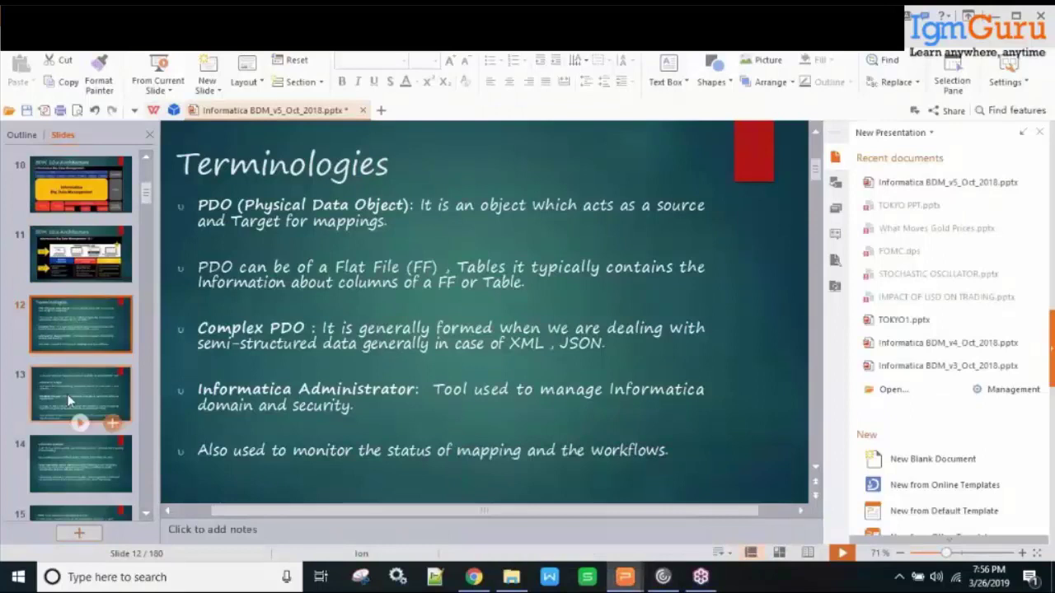
key(Down)
key(Down)
key(Down)
key(Down)
key(Down)
key(Down)
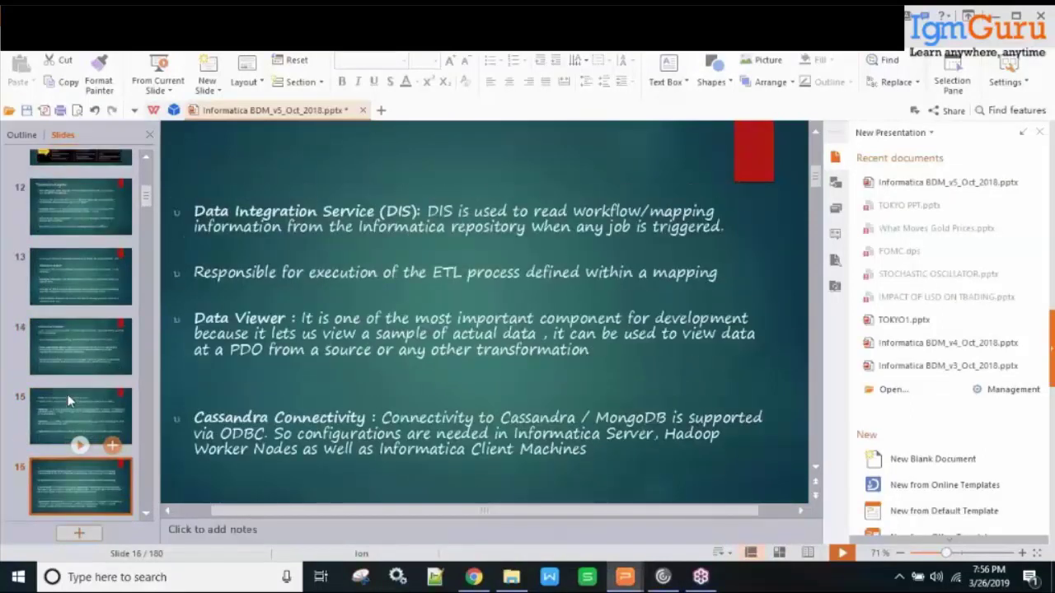
key(Down)
key(Down)
key(Down)
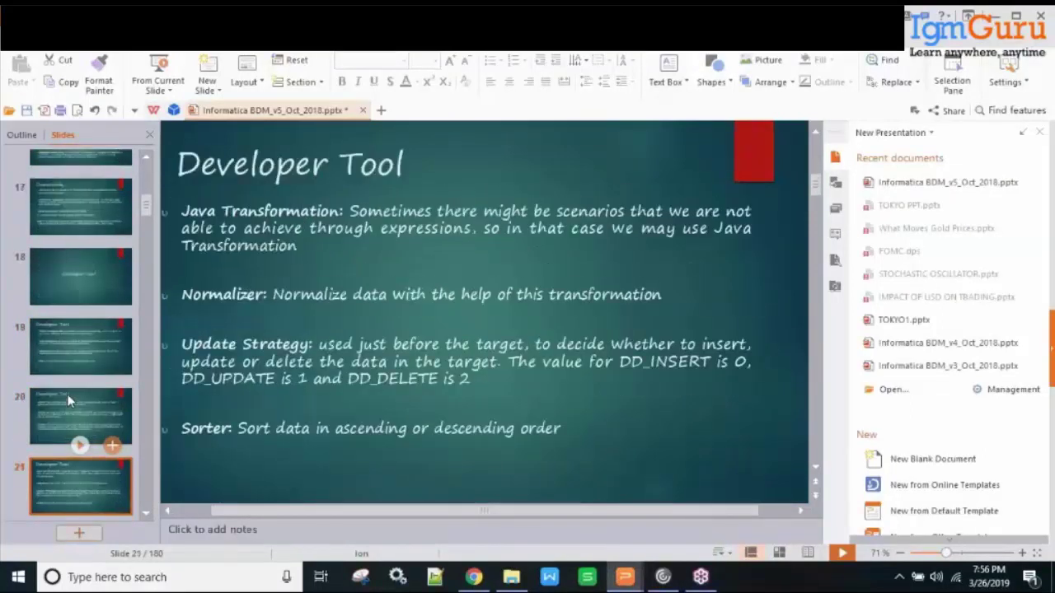
key(Down)
key(Down)
key(Down)
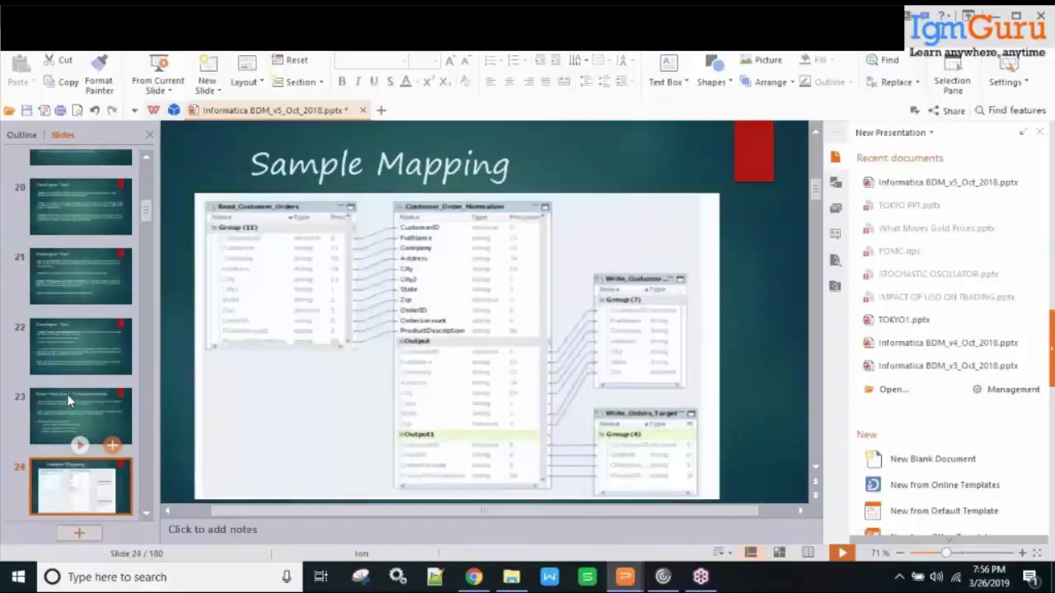